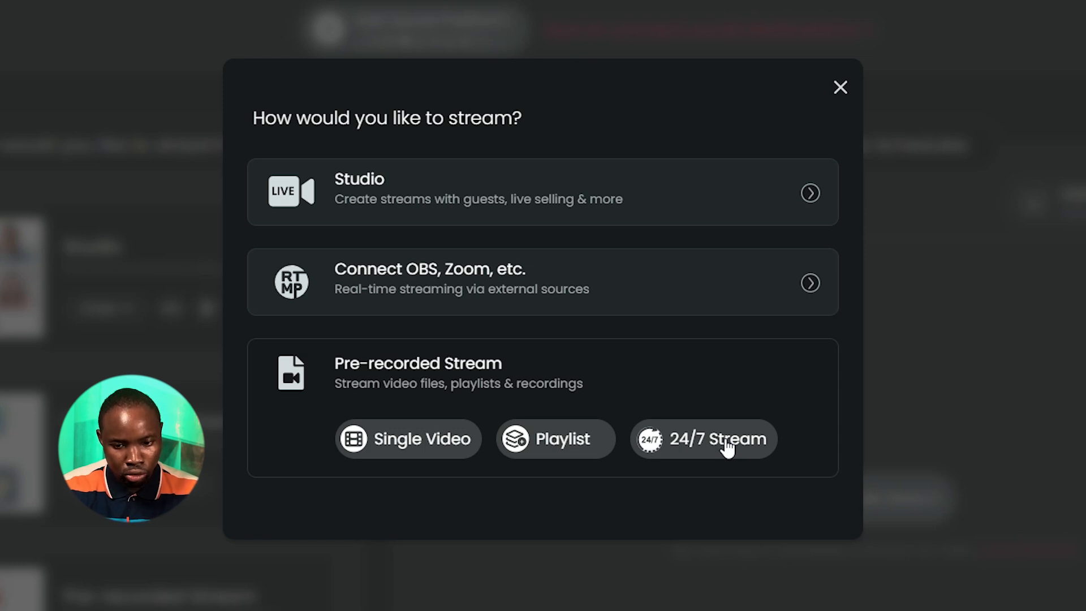
- Create a pre-recorded 24/7 stream and upload logo.mp4 from the device as its video
{"action": "left_click", "coordinate": [727, 447]}
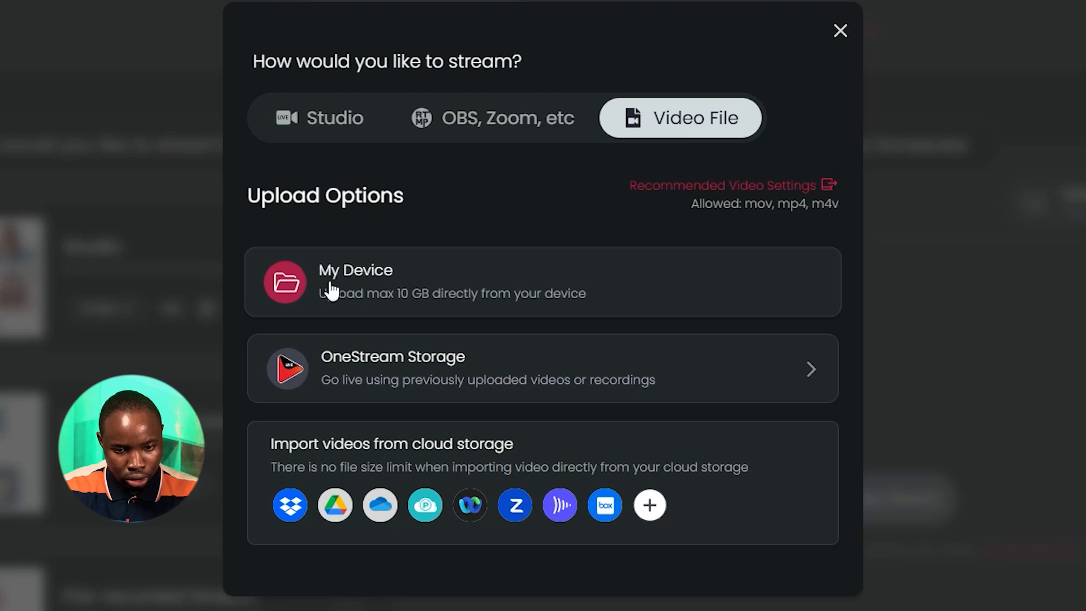
{"action": "left_click", "coordinate": [382, 286]}
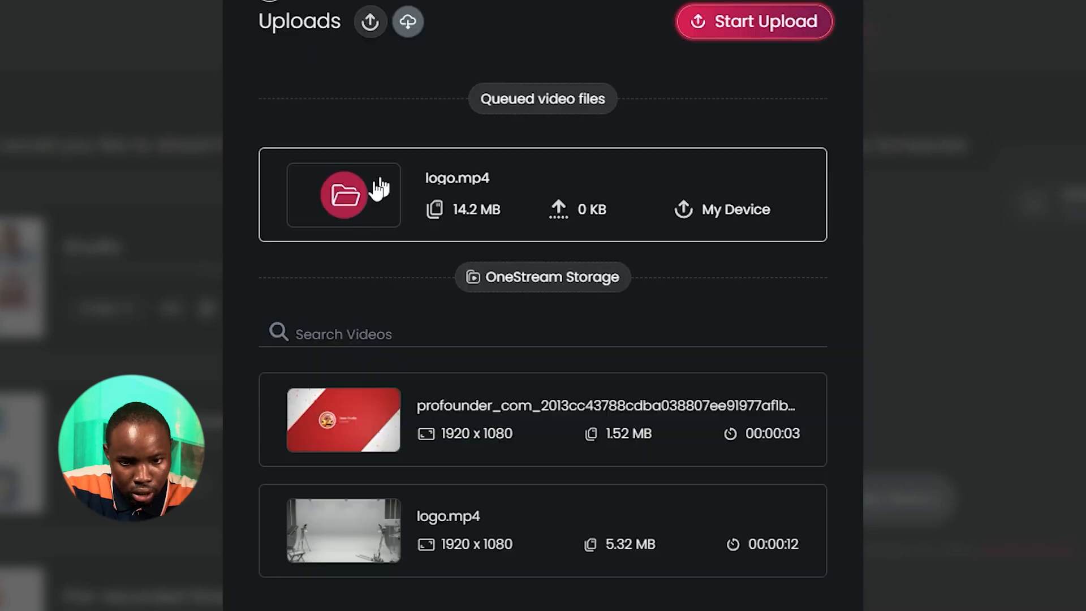
{"action": "mouse_move", "coordinate": [402, 148]}
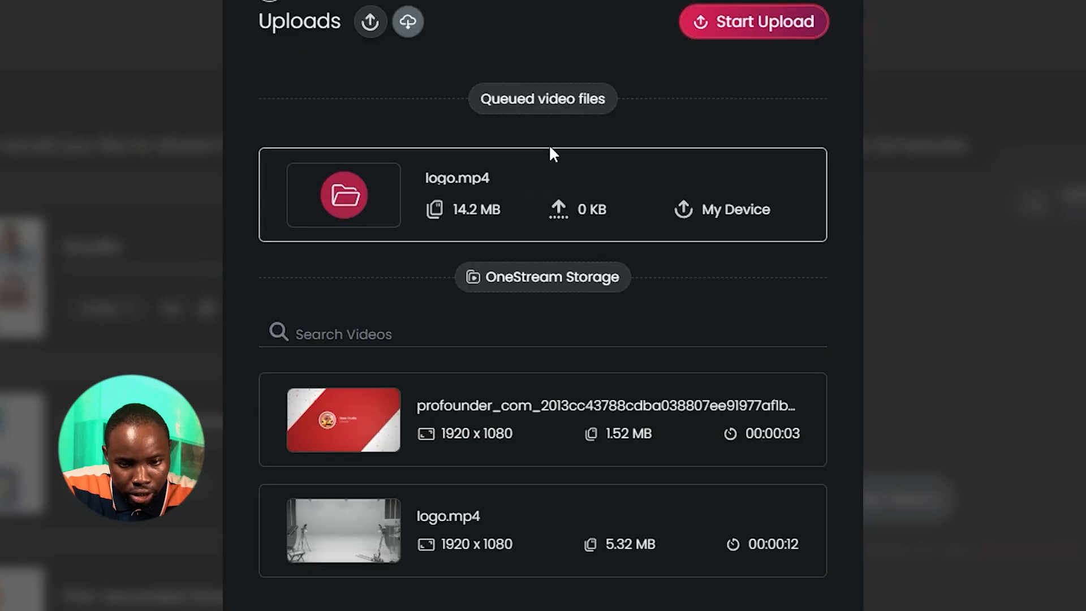
{"action": "left_click", "coordinate": [757, 25]}
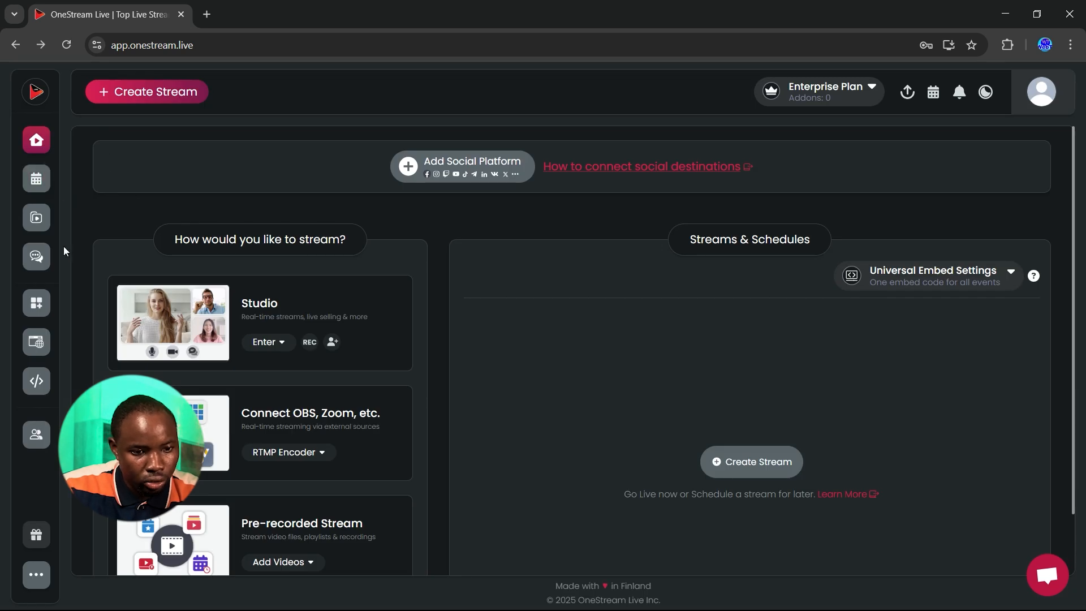
- Open the video library and set up a 24/7 stream from the first logo.mp4 in the list
{"action": "left_click", "coordinate": [42, 226]}
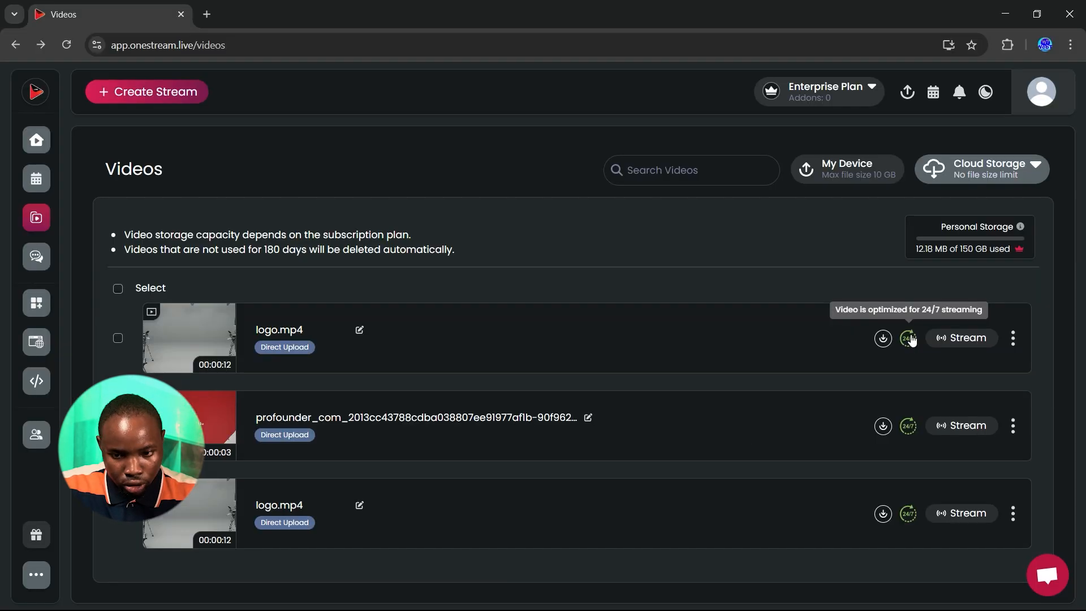
{"action": "left_click", "coordinate": [908, 338]}
- Examine the available durations in days for the 24/7 stream
{"action": "left_click", "coordinate": [777, 338]}
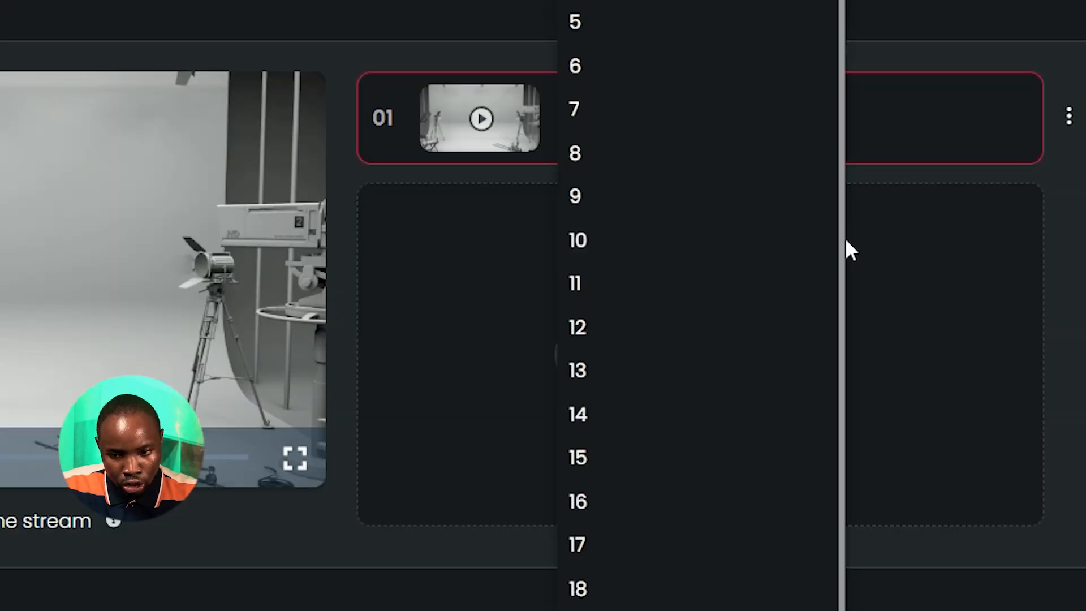
{"action": "left_click", "coordinate": [846, 249]}
{"action": "left_click", "coordinate": [825, 382]}
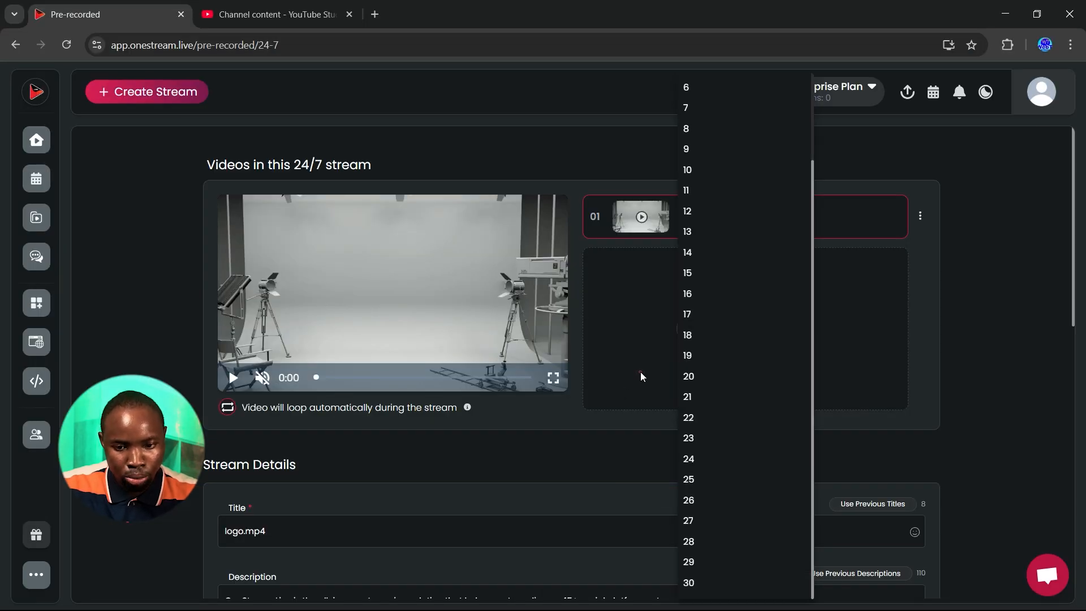
{"action": "left_click", "coordinate": [642, 374]}
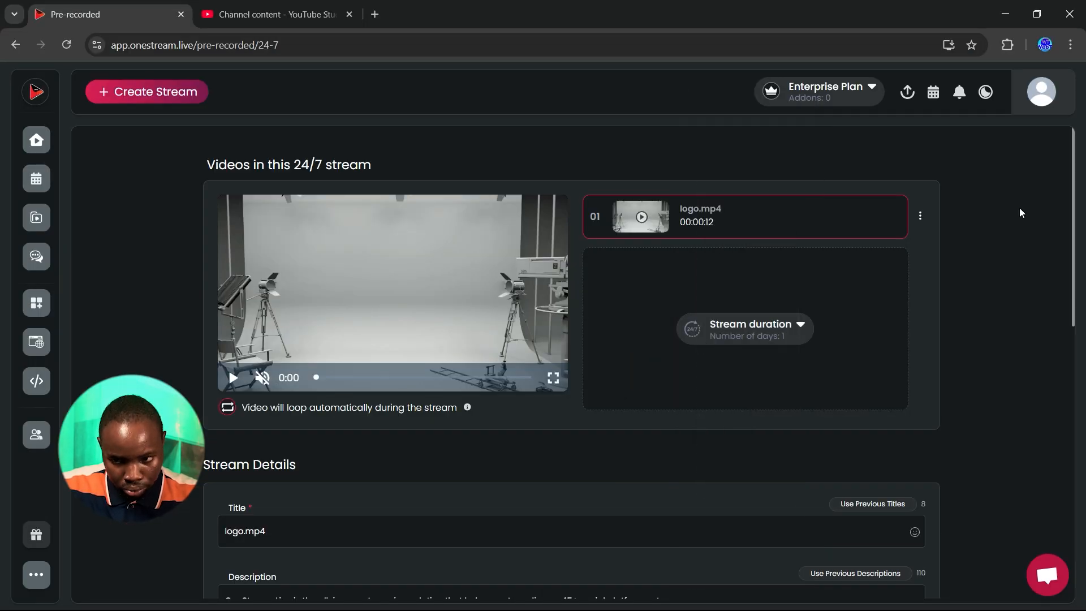
- Add the tags Livestream and Osasstudio to the stream details
{"action": "left_click_drag", "start_coordinate": [1071, 262], "coordinate": [1062, 394]}
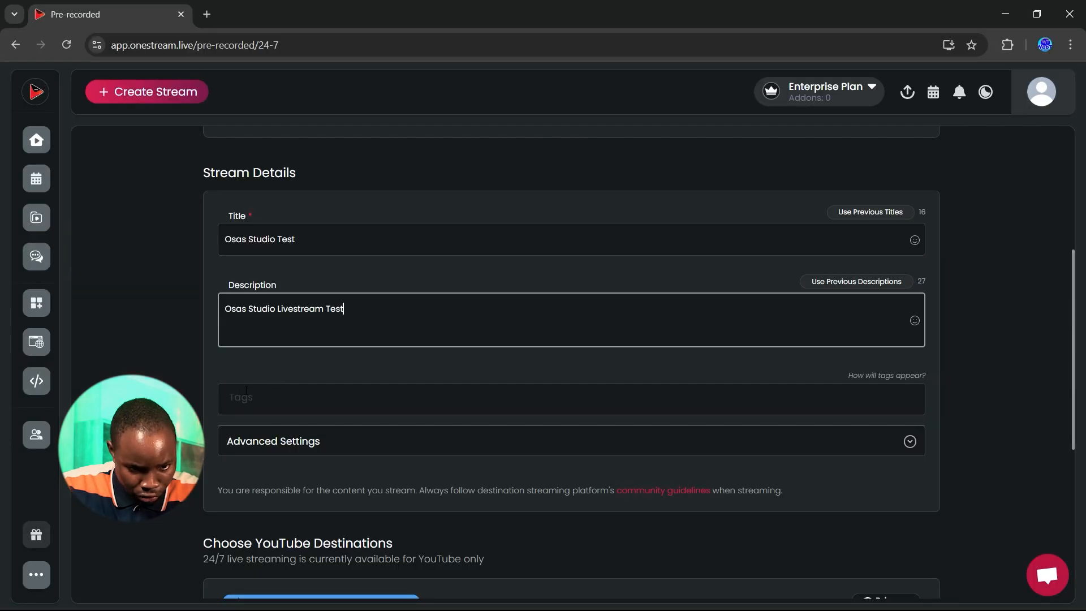
{"action": "left_click", "coordinate": [251, 395]}
{"action": "type", "text": "Livestream"}
{"action": "key", "text": "Return"}
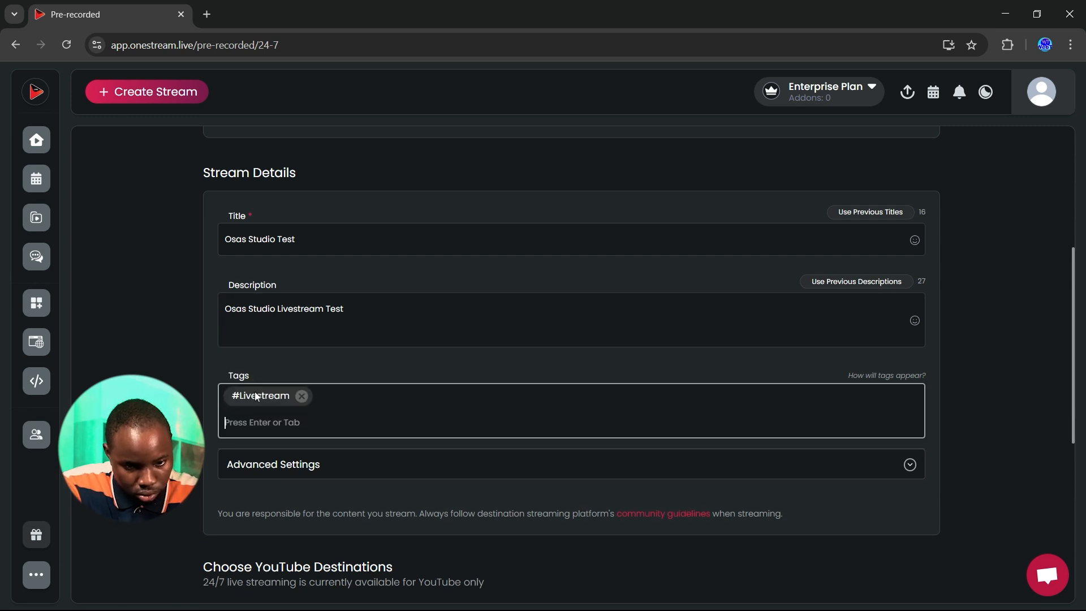
{"action": "type", "text": "Osasstudio"}
{"action": "key", "text": "Return"}
- Enable deleting the post after the stream ends in the 24/7 stream's advanced settings
{"action": "scroll", "coordinate": [255, 385], "scroll_direction": "down", "scroll_amount": 2}
{"action": "left_click", "coordinate": [254, 372]}
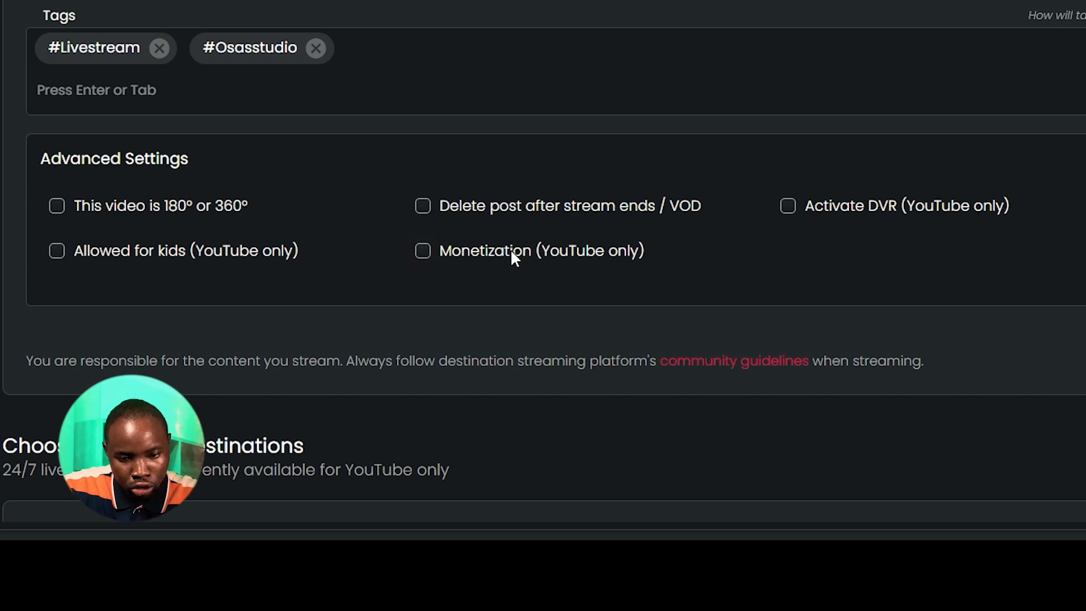
{"action": "left_click", "coordinate": [423, 205]}
- Add a YouTube channel as a destination and grant OneStream Live all requested Google account permissions
{"action": "scroll", "coordinate": [423, 215], "scroll_direction": "down", "scroll_amount": 3}
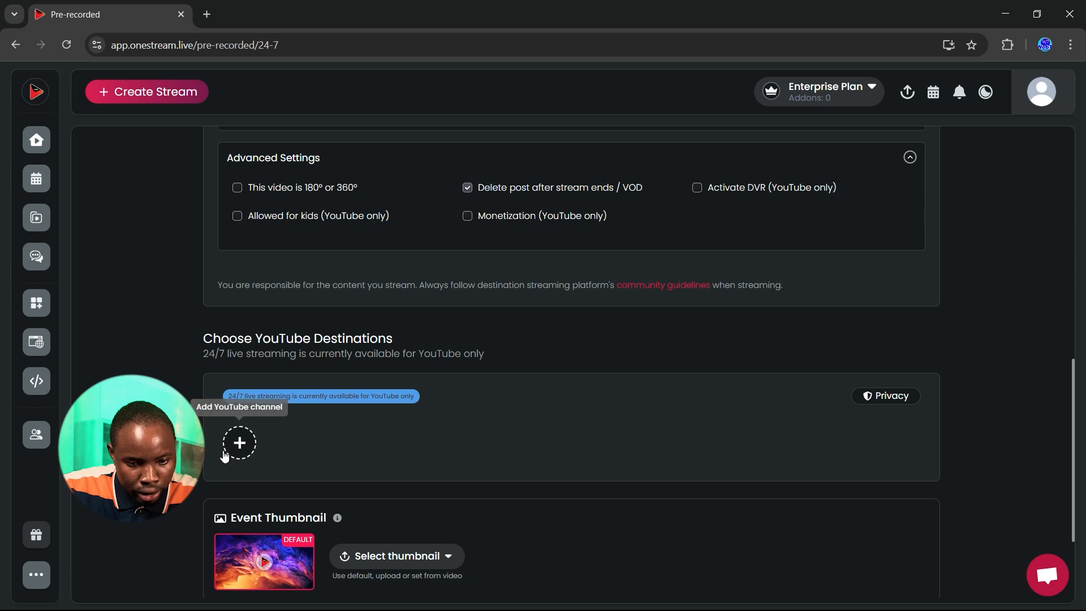
{"action": "left_click", "coordinate": [232, 454]}
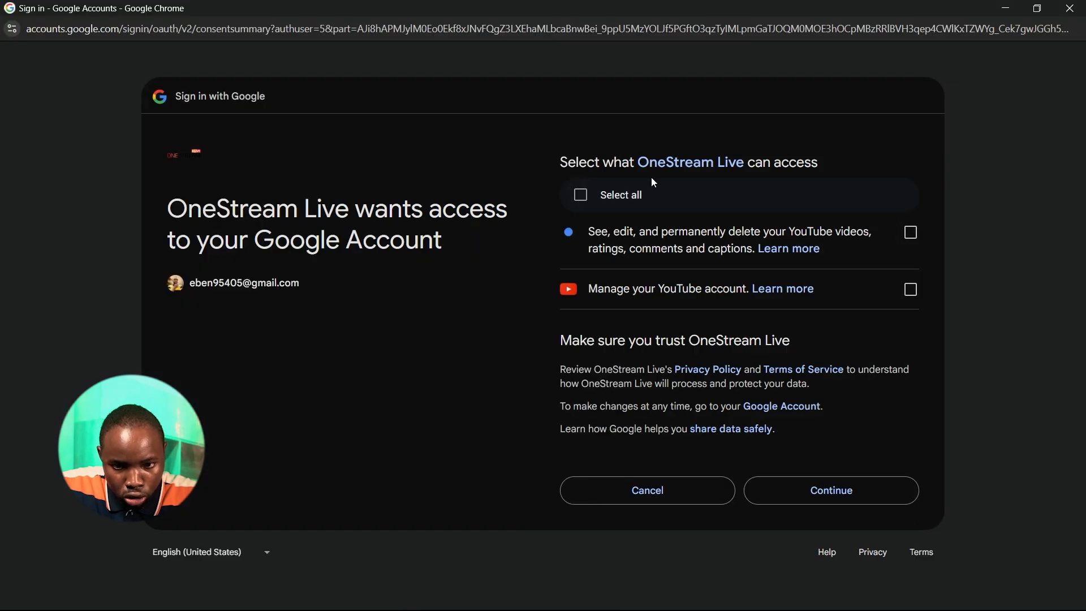
{"action": "left_click", "coordinate": [581, 195]}
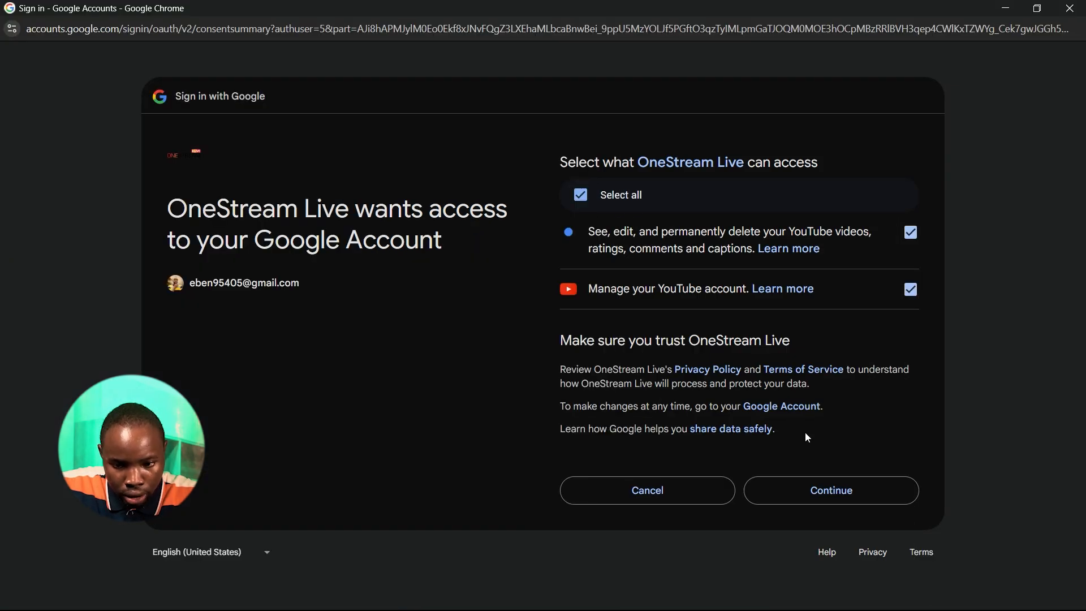
{"action": "left_click", "coordinate": [830, 491]}
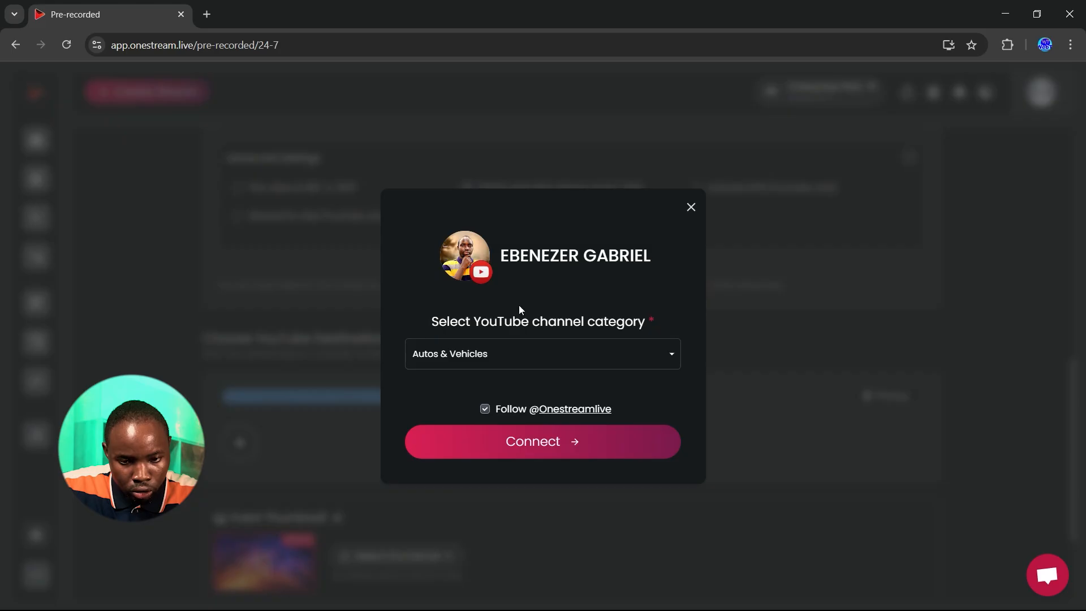
- Connect the channel with the Entertainment category and select it as destination with a new YouTube event
{"action": "left_click", "coordinate": [482, 355]}
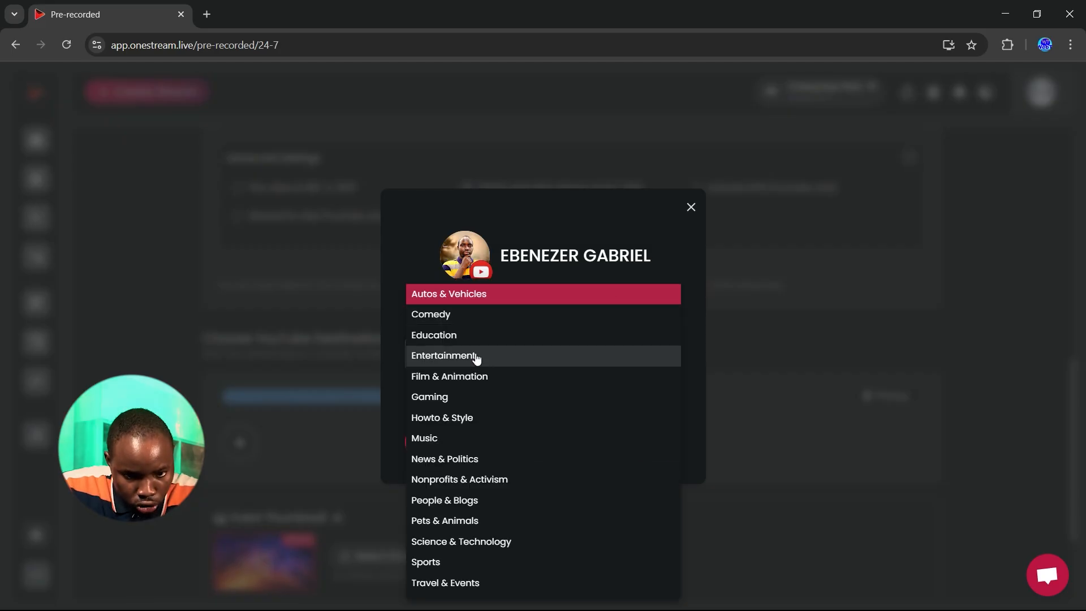
{"action": "left_click", "coordinate": [450, 356]}
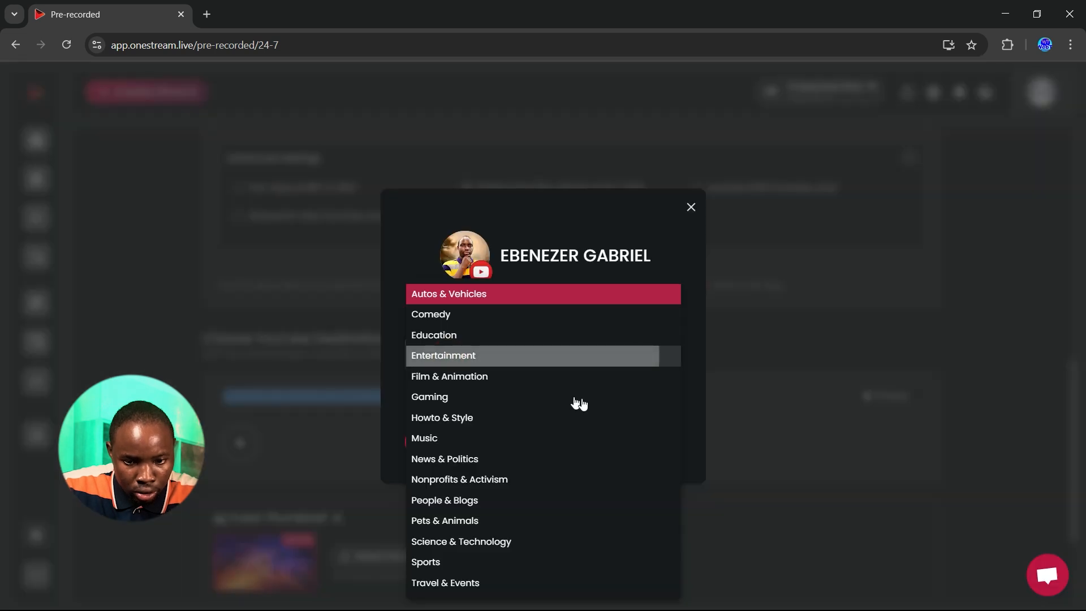
{"action": "left_click", "coordinate": [541, 446]}
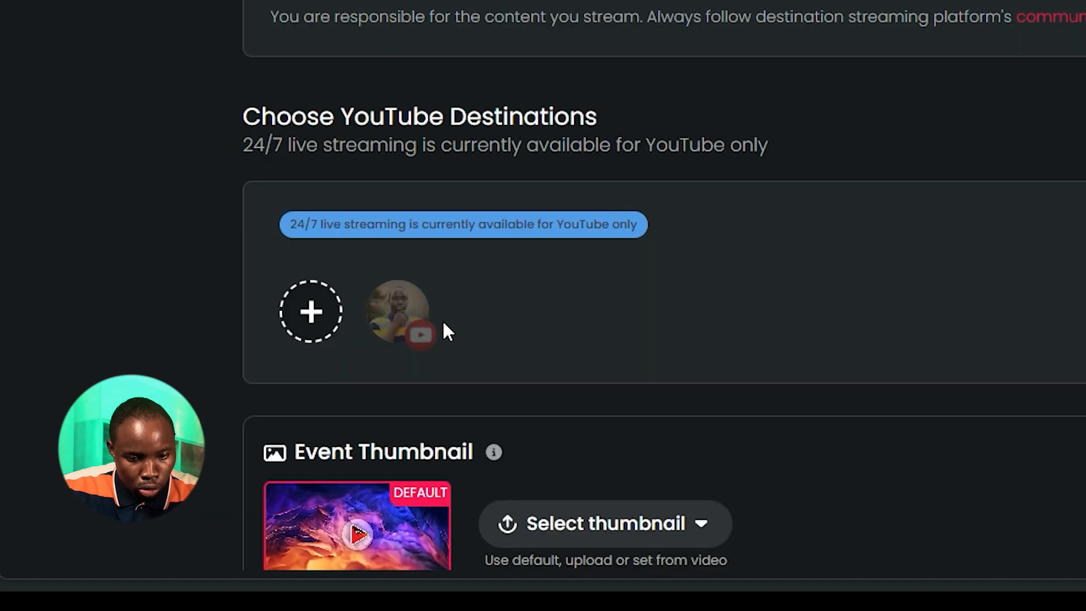
{"action": "left_click", "coordinate": [412, 321]}
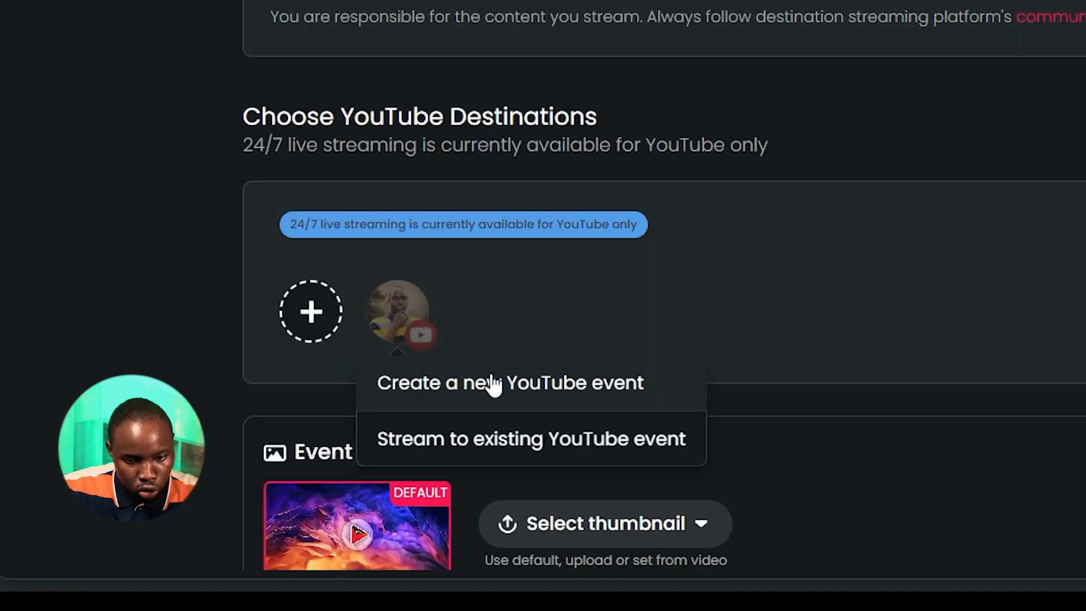
{"action": "left_click", "coordinate": [552, 384]}
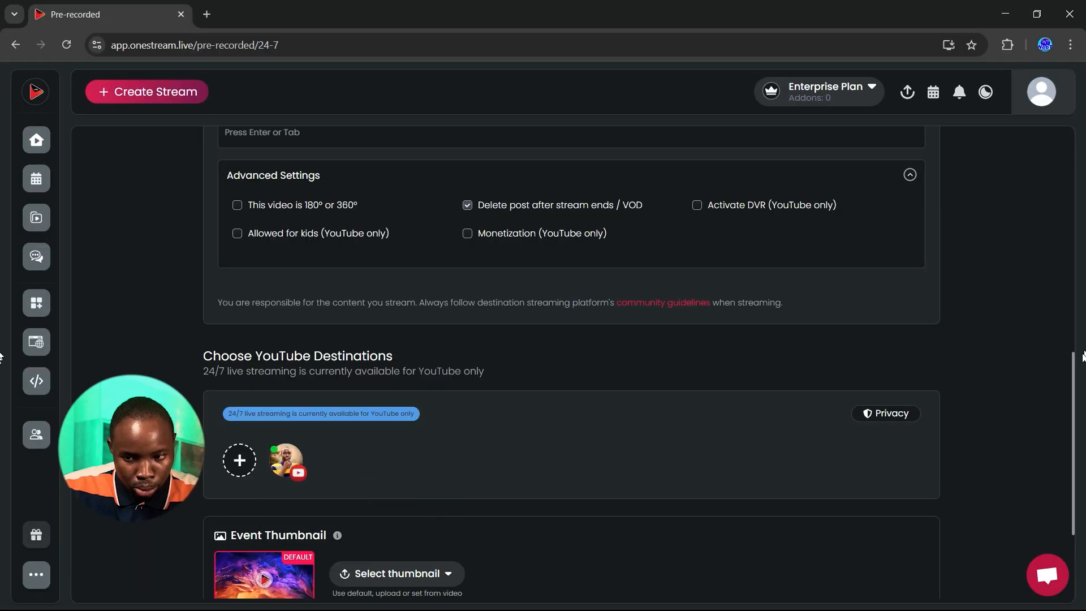
- Set the event thumbnail from the video without further edits and go live with the 24/7 stream
{"action": "left_click_drag", "start_coordinate": [1073, 373], "coordinate": [1060, 473]}
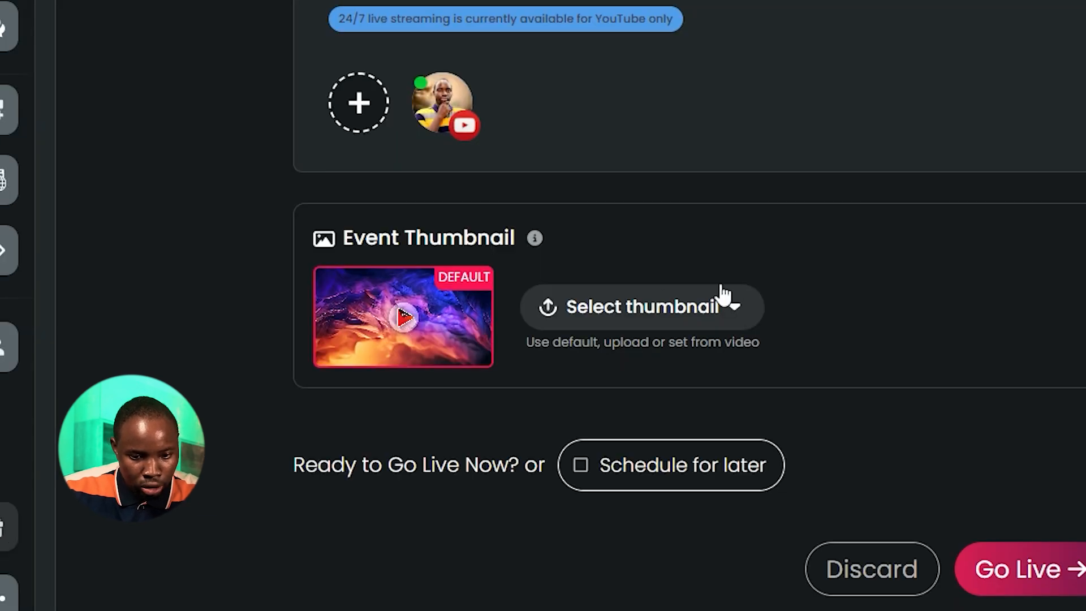
{"action": "left_click", "coordinate": [666, 305]}
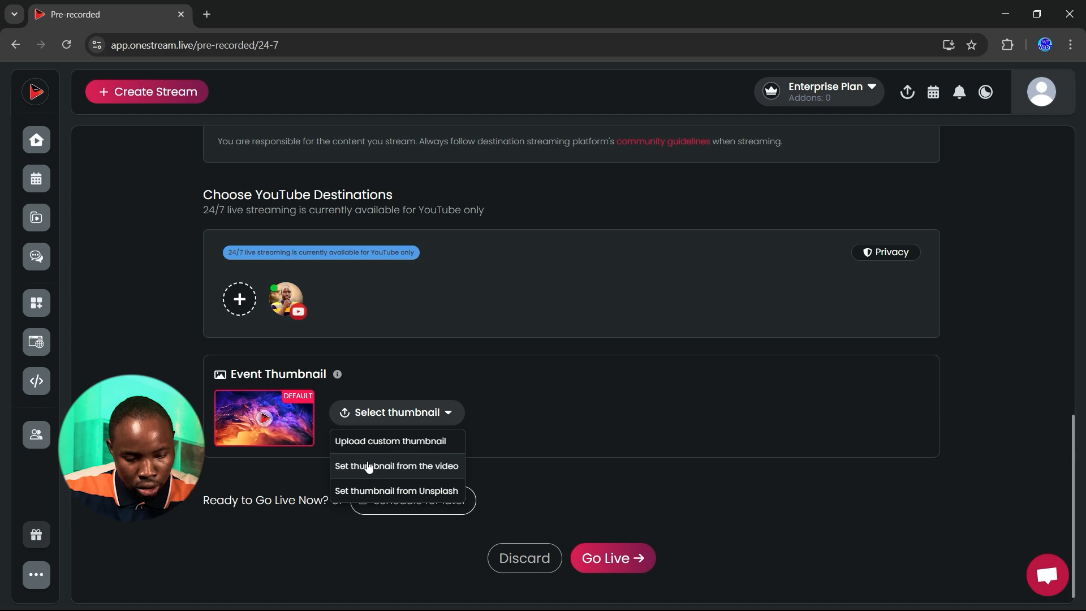
{"action": "left_click", "coordinate": [369, 466]}
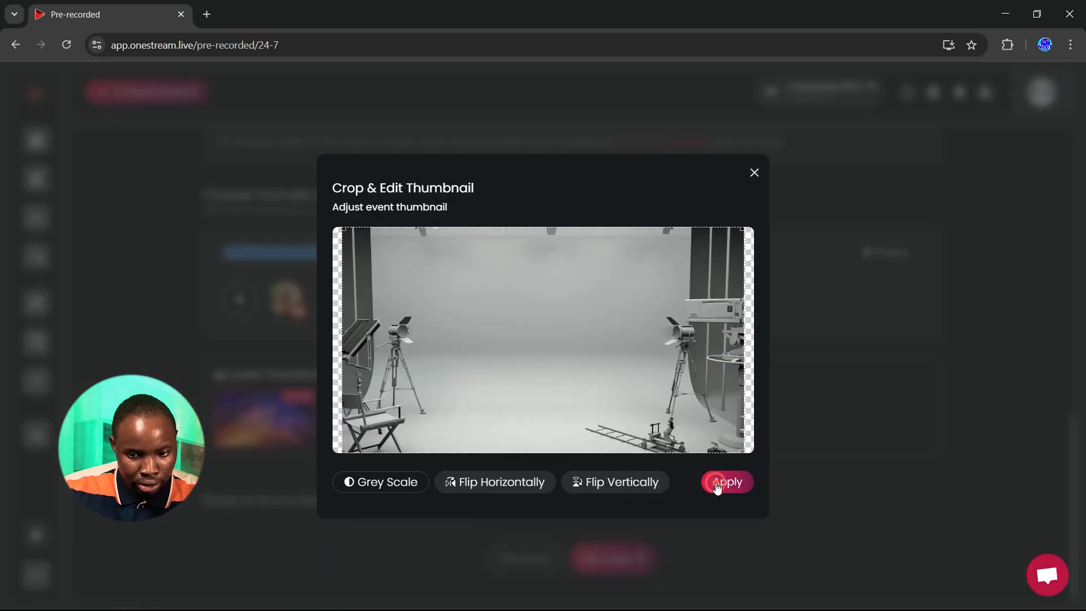
{"action": "left_click", "coordinate": [717, 484]}
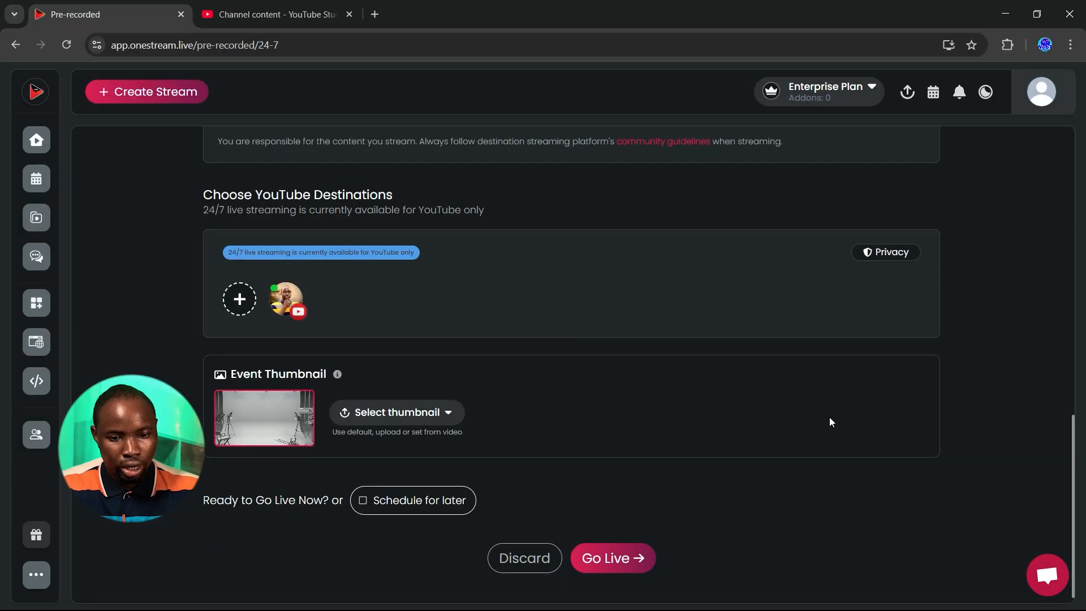
{"action": "left_click", "coordinate": [631, 558]}
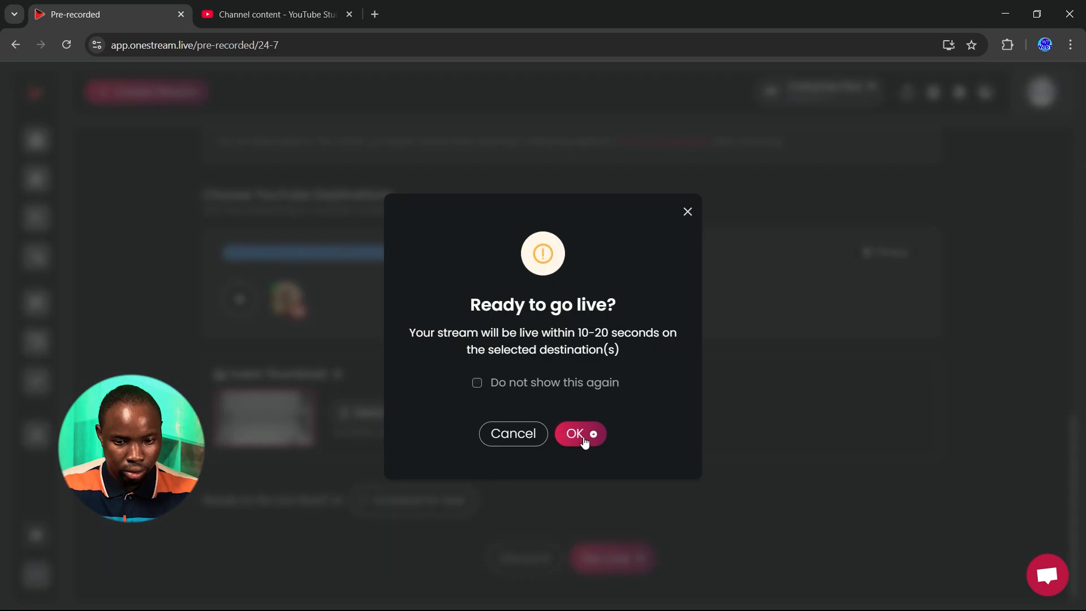
{"action": "left_click", "coordinate": [582, 437]}
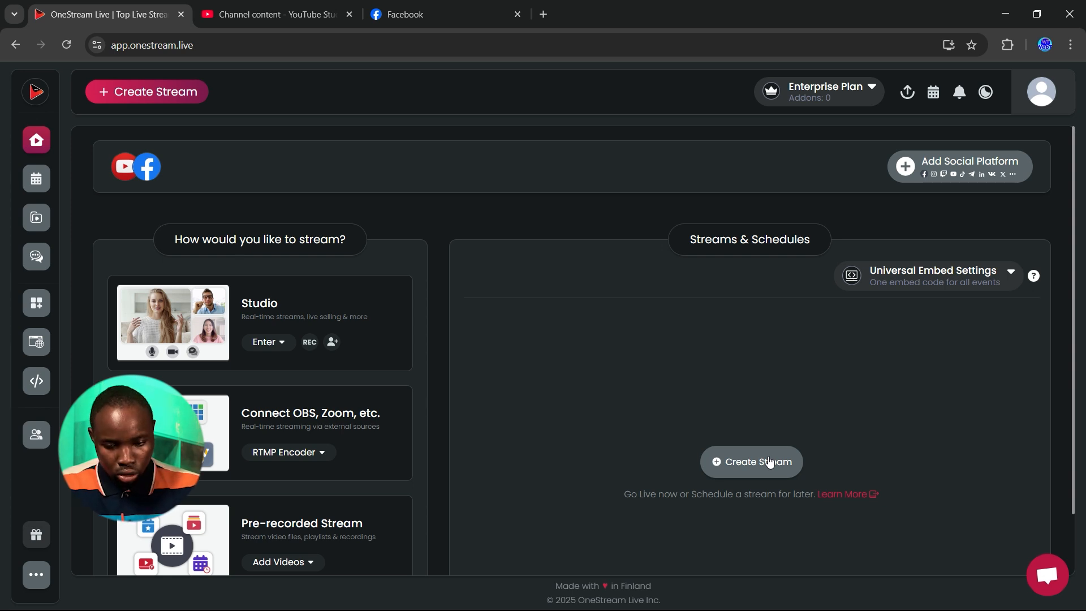
- Create a single-video pre-recorded stream and upload the vecteezy cinematic abstract motion background file from the device
{"action": "left_click", "coordinate": [770, 462]}
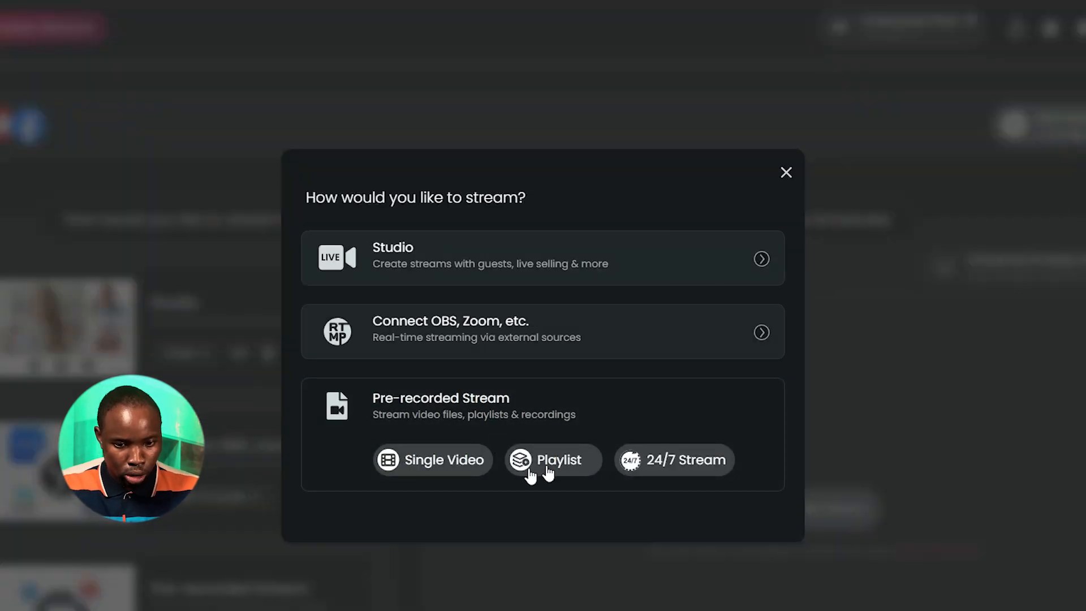
{"action": "left_click", "coordinate": [436, 459]}
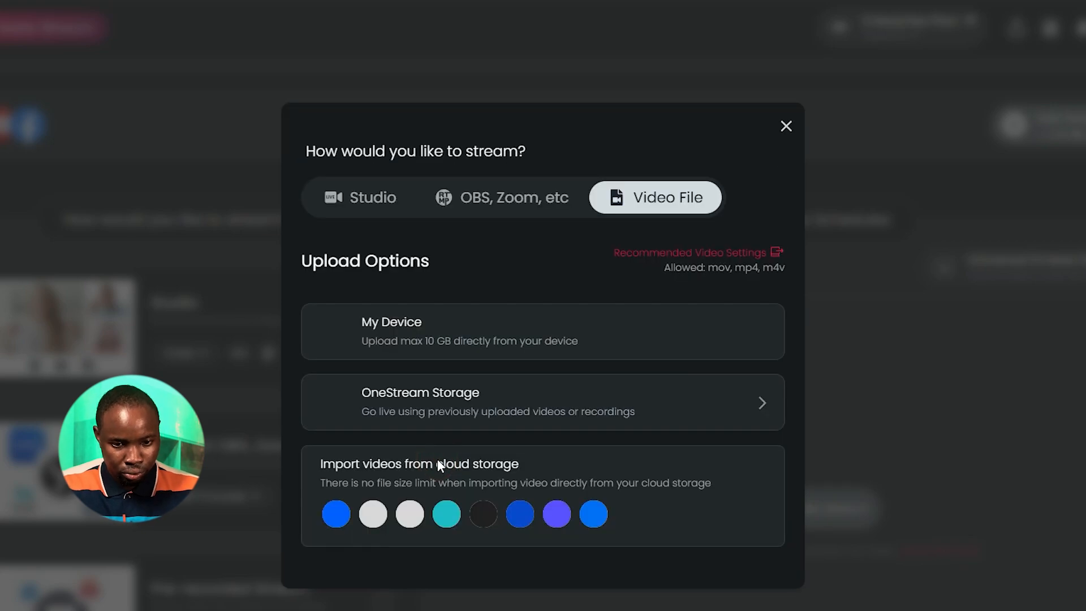
{"action": "left_click", "coordinate": [451, 341]}
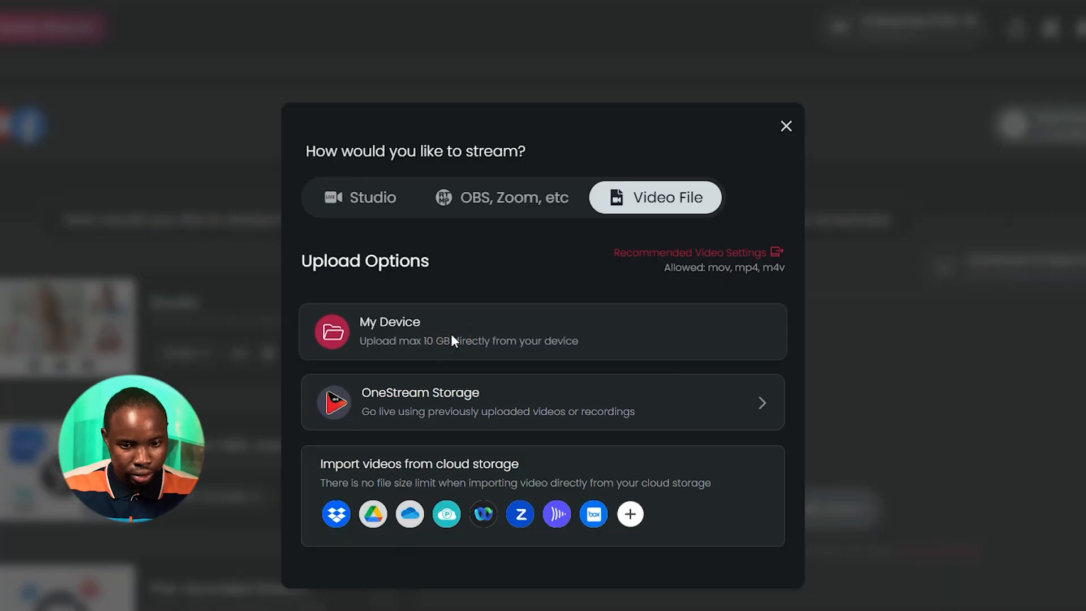
{"action": "left_click", "coordinate": [724, 113]}
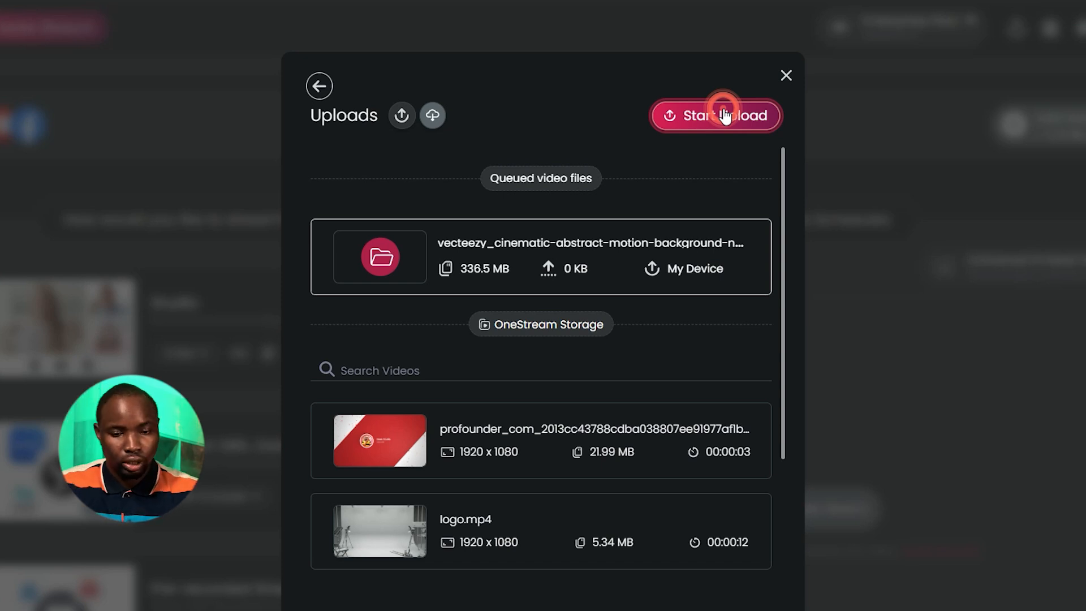
{"action": "left_click", "coordinate": [557, 317]}
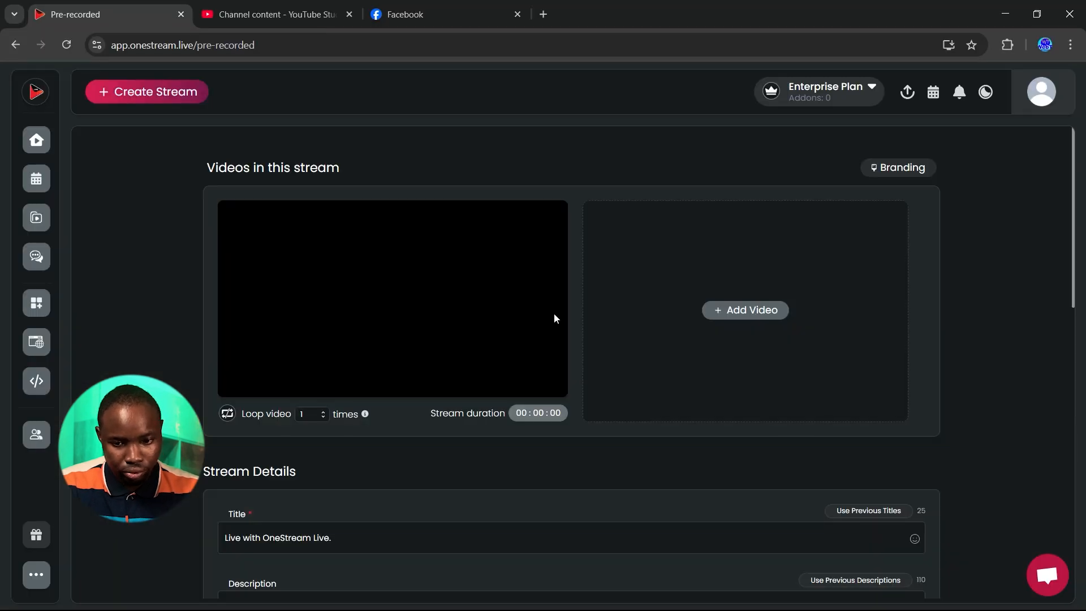
- Enter Test Stream Osas as the new stream's title and description, and add the tag osasstudio
{"action": "scroll", "coordinate": [1073, 210], "scroll_direction": "down", "scroll_amount": 2}
{"action": "left_click_drag", "start_coordinate": [1073, 210], "coordinate": [1073, 220]}
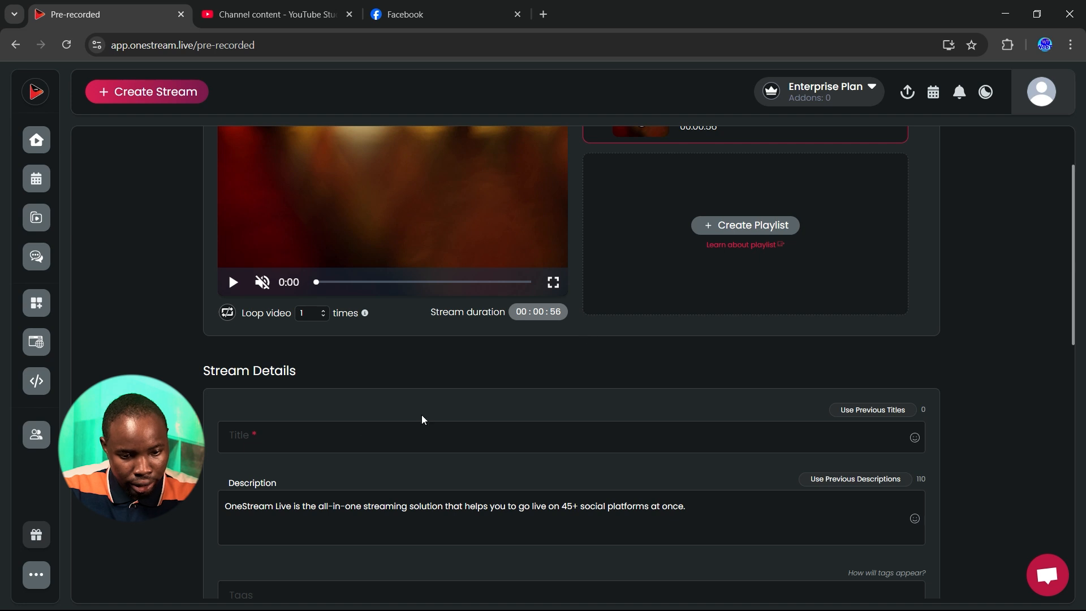
{"action": "left_click", "coordinate": [346, 448]}
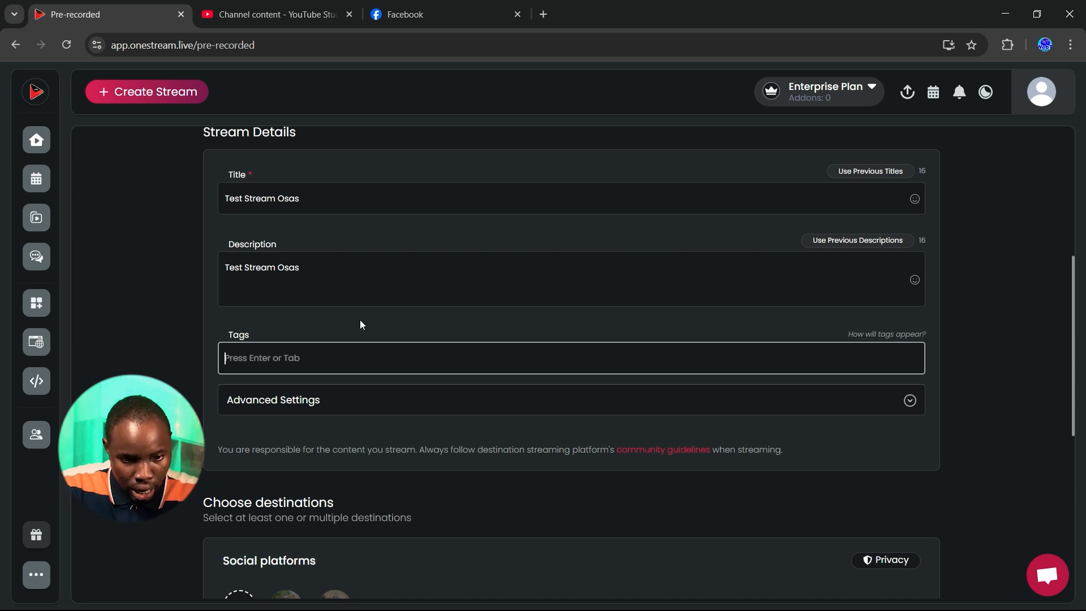
{"action": "type", "text": "osasstudio"}
{"action": "key", "text": "Return"}
- Enable deleting the post after the stream ends in the single-video stream's advanced settings
{"action": "left_click", "coordinate": [320, 418]}
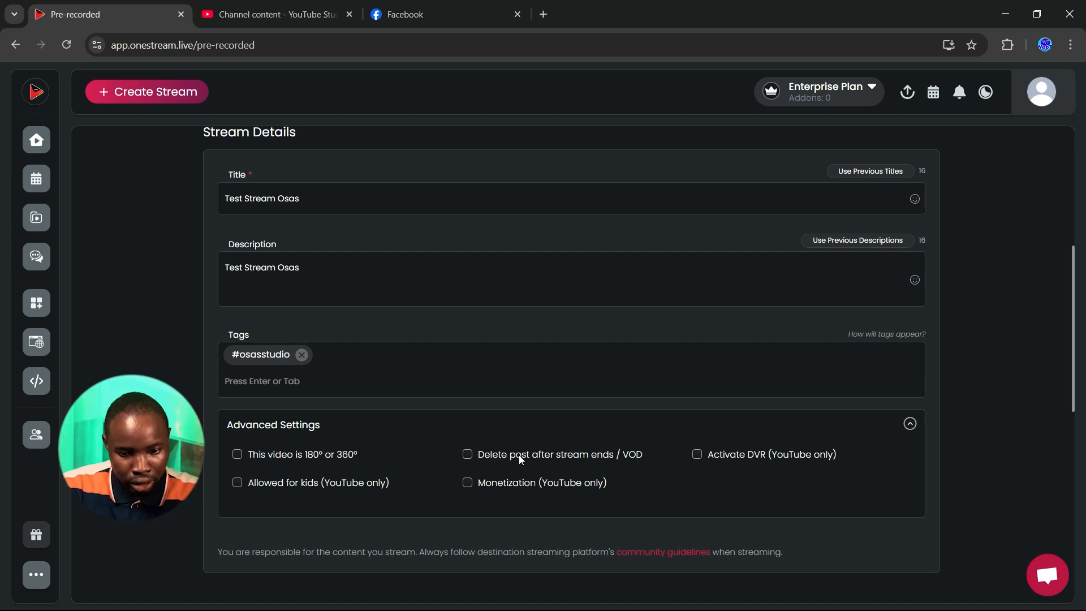
{"action": "left_click", "coordinate": [469, 459]}
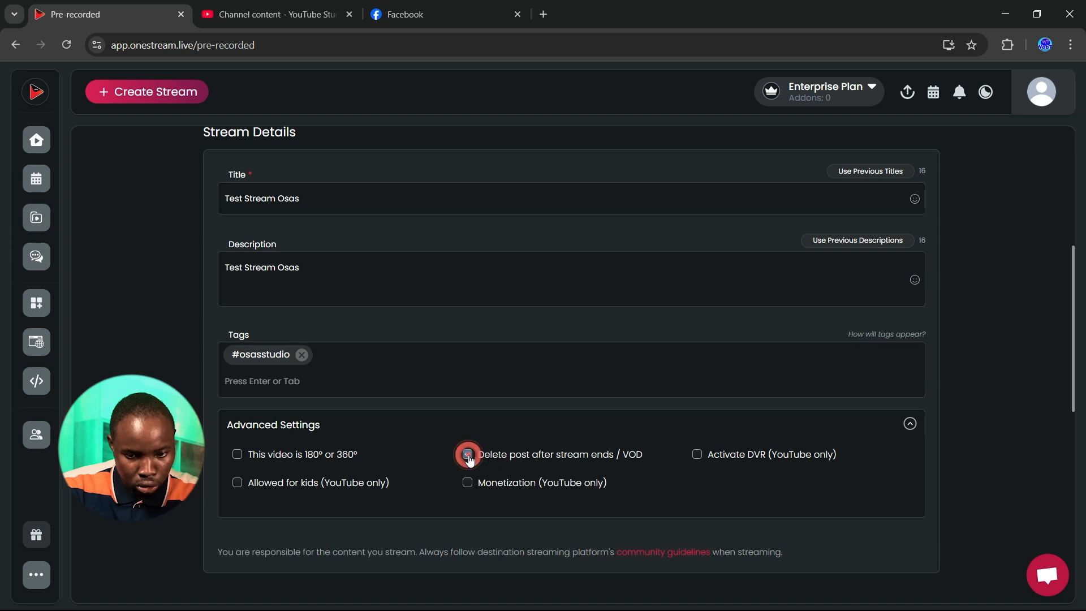
- Connect a Facebook Page as a new social platform destination and grant OneStream the requested Facebook access
{"action": "scroll", "coordinate": [1068, 322], "scroll_direction": "down", "scroll_amount": 4}
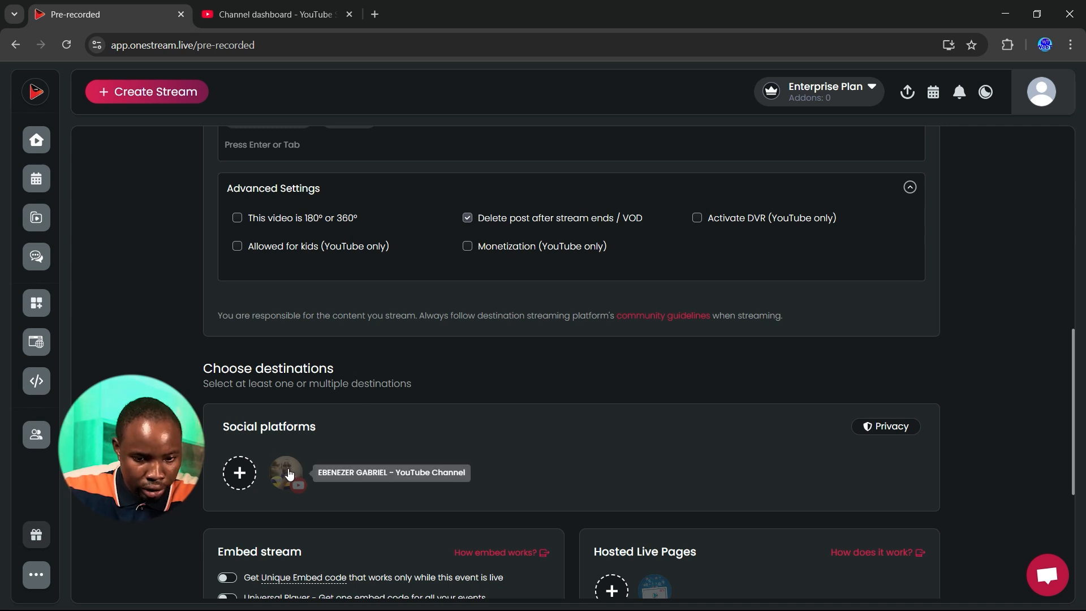
{"action": "left_click", "coordinate": [240, 474]}
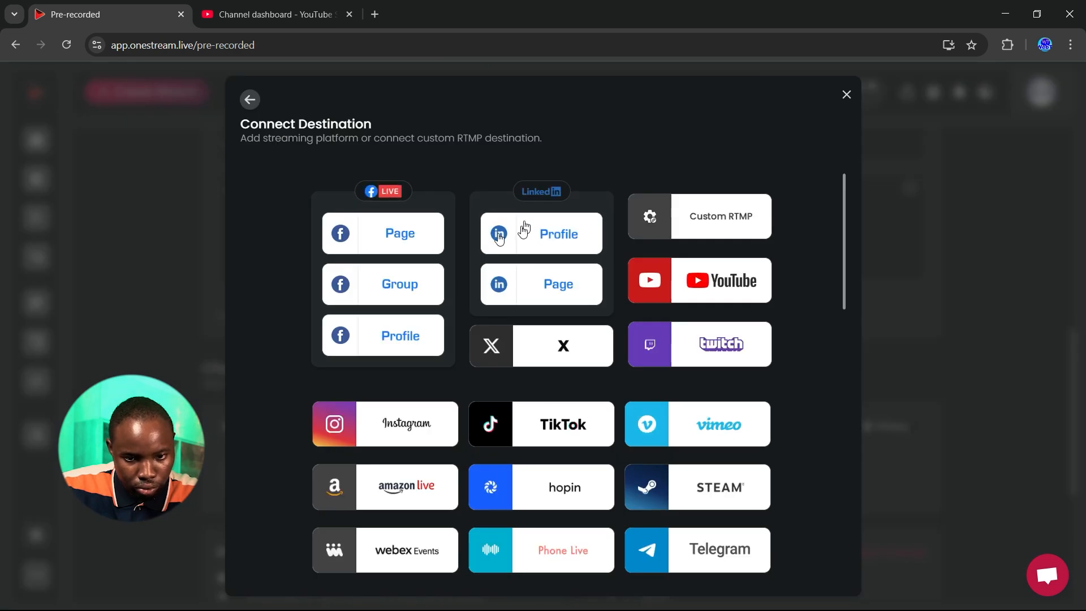
{"action": "left_click", "coordinate": [412, 236]}
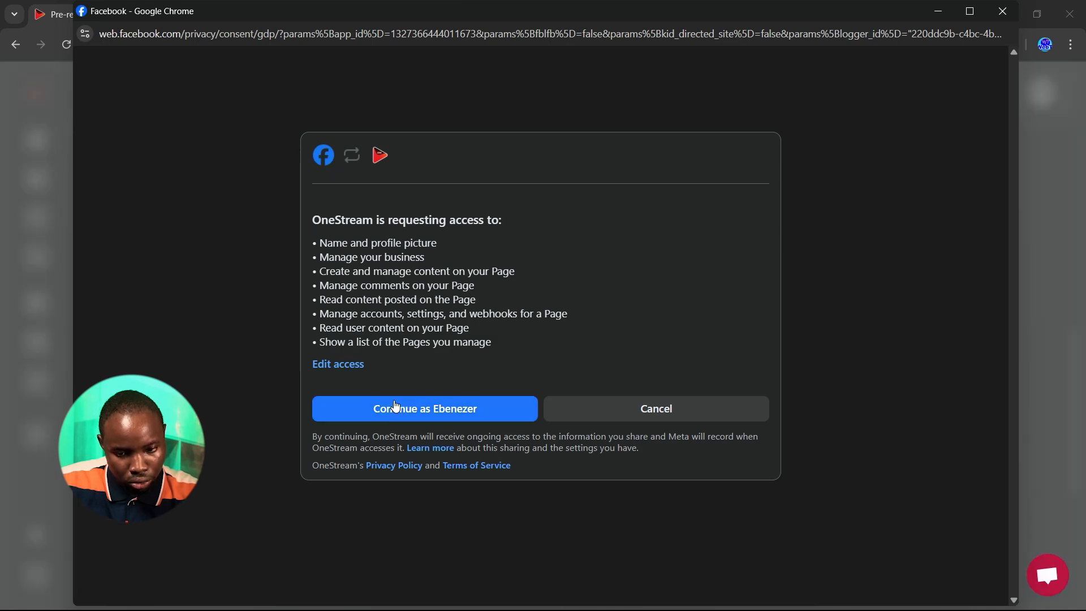
{"action": "left_click", "coordinate": [394, 406]}
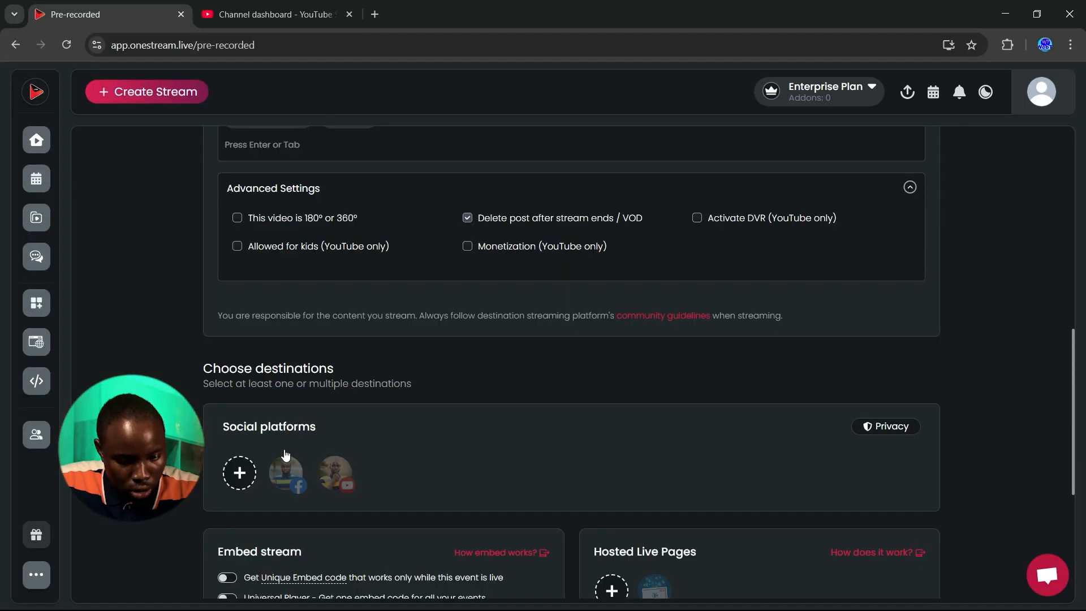
- Choose the connected Facebook Page and the YouTube channel as destinations, creating a new YouTube event for the channel
{"action": "left_click", "coordinate": [287, 469]}
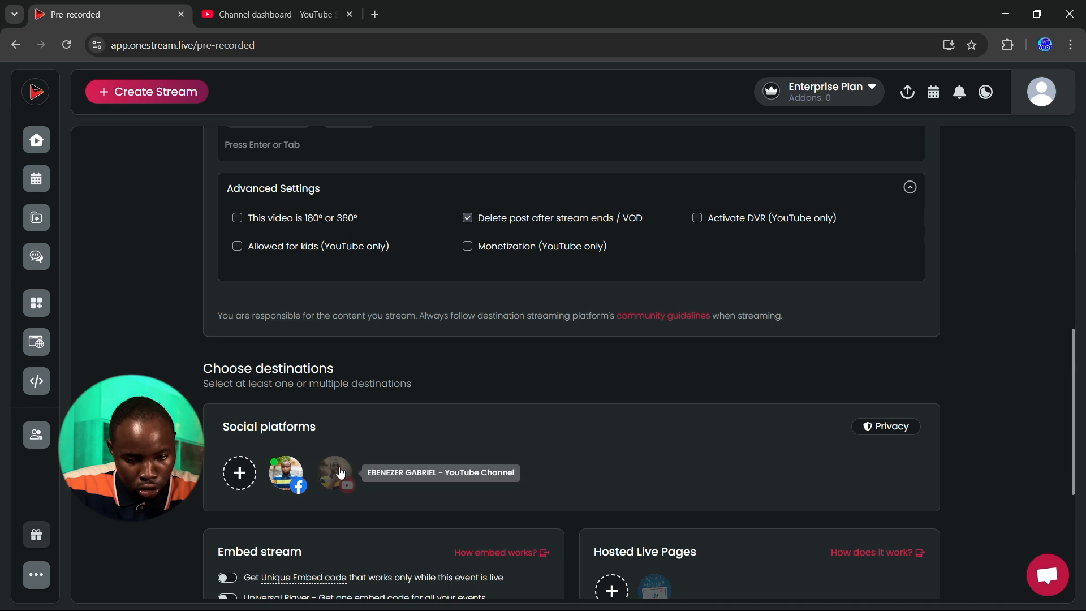
{"action": "left_click", "coordinate": [339, 472]}
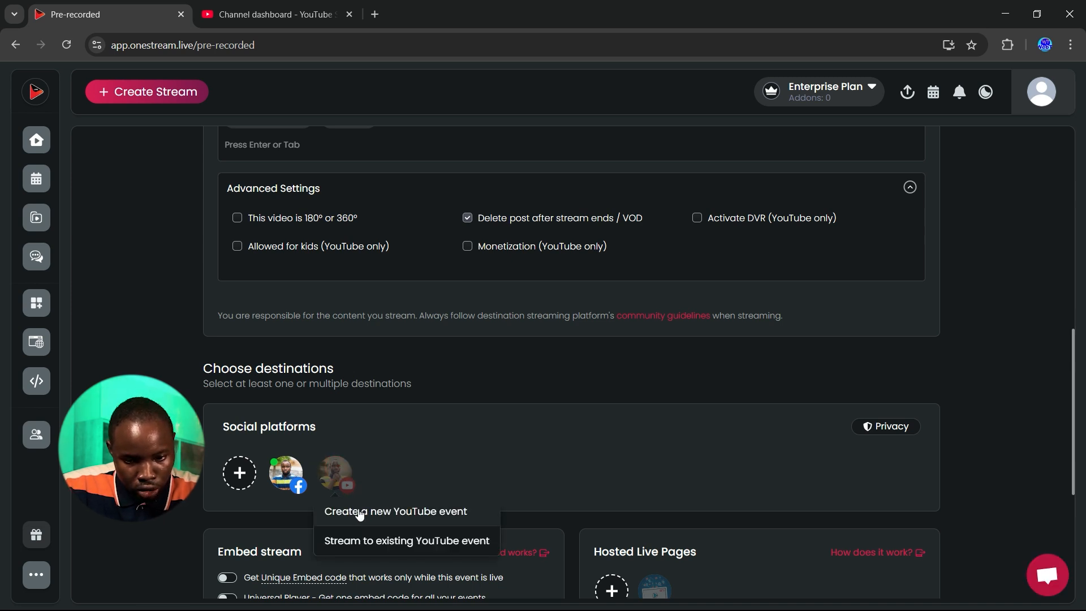
{"action": "left_click", "coordinate": [373, 511]}
- Set the event thumbnail from the video and go live with the single-video stream immediately
{"action": "scroll", "coordinate": [273, 383], "scroll_direction": "down", "scroll_amount": 5}
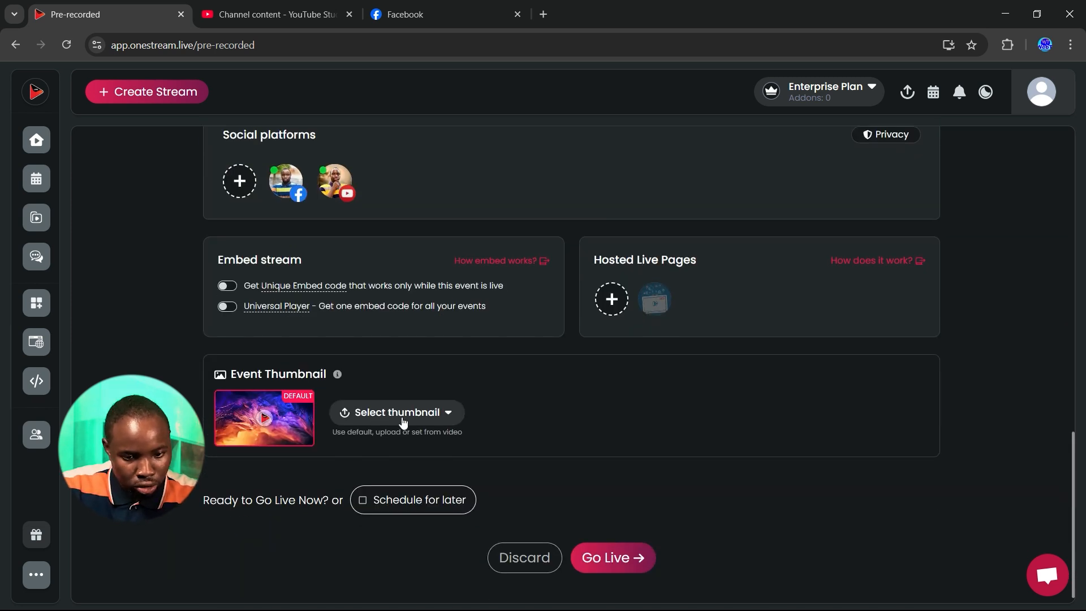
{"action": "left_click", "coordinate": [403, 413]}
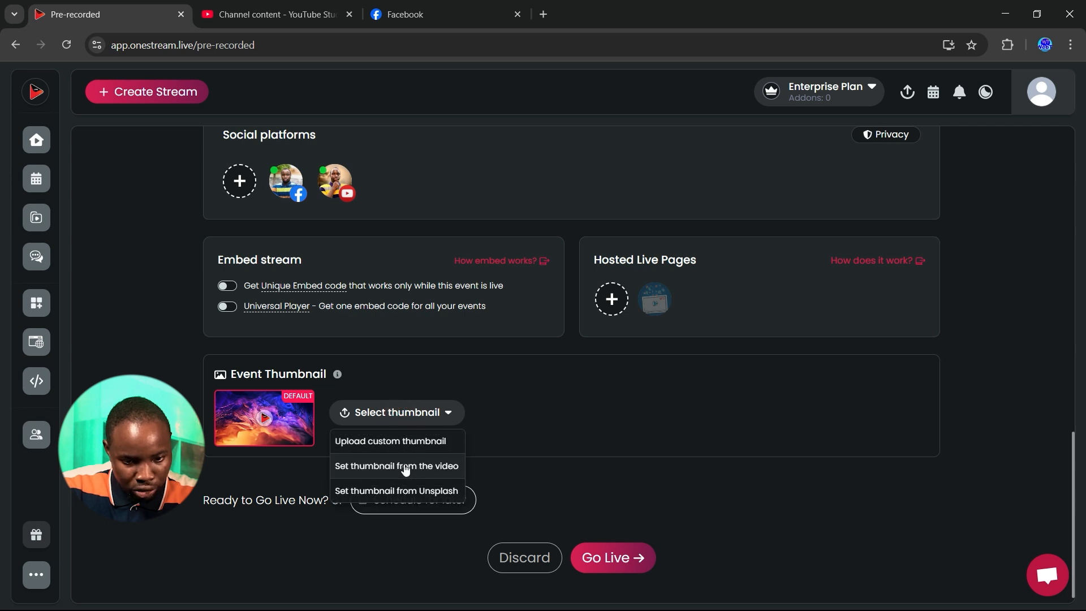
{"action": "left_click", "coordinate": [404, 465]}
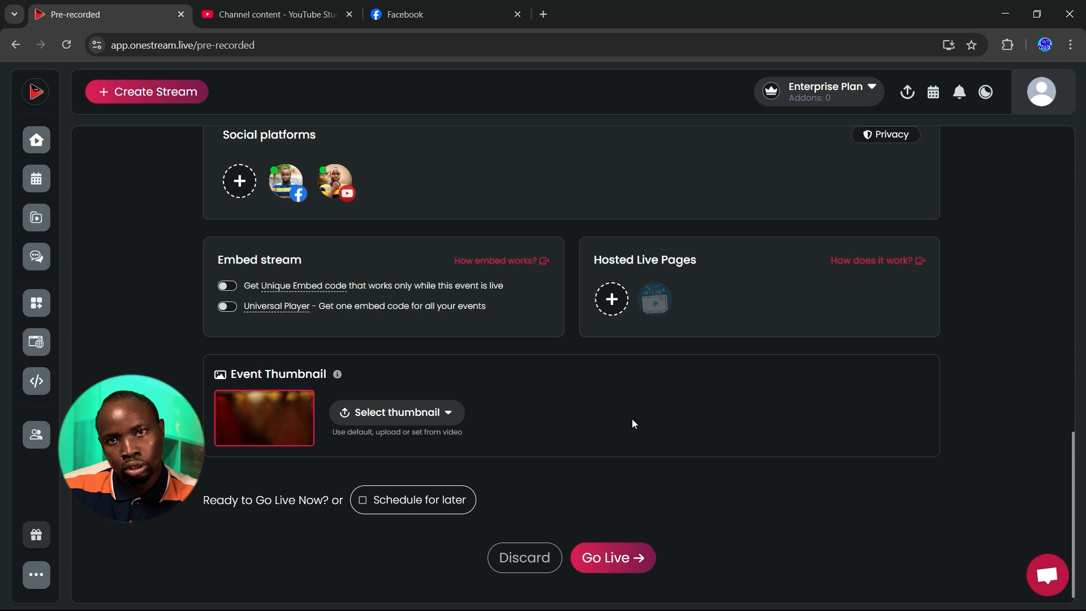
{"action": "left_click", "coordinate": [623, 559]}
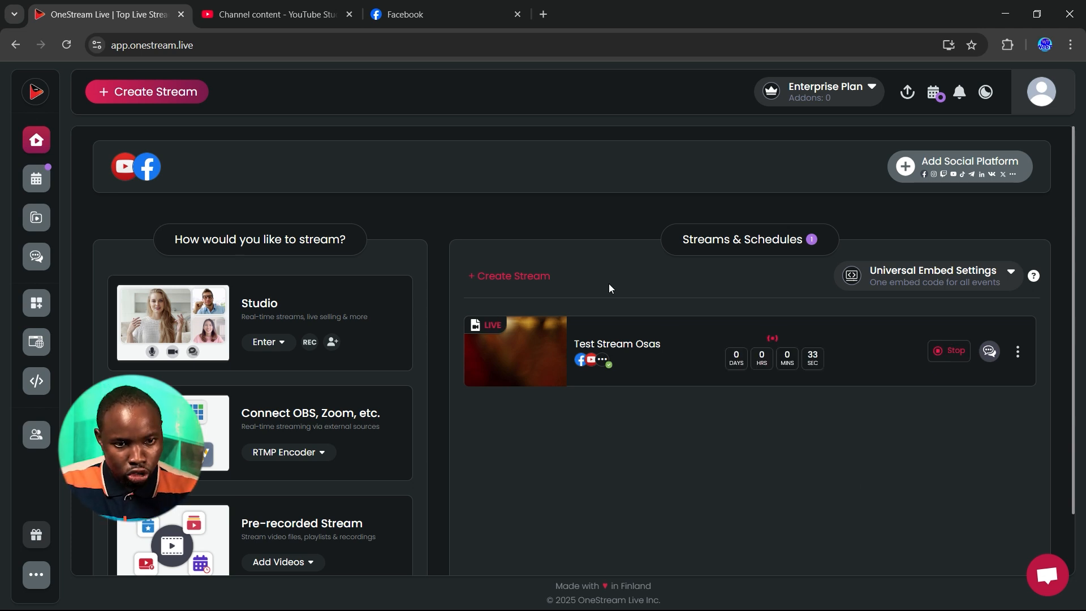
- Check the Test Stream Osas live broadcast on YouTube and on the Facebook Page
{"action": "left_click", "coordinate": [296, 15]}
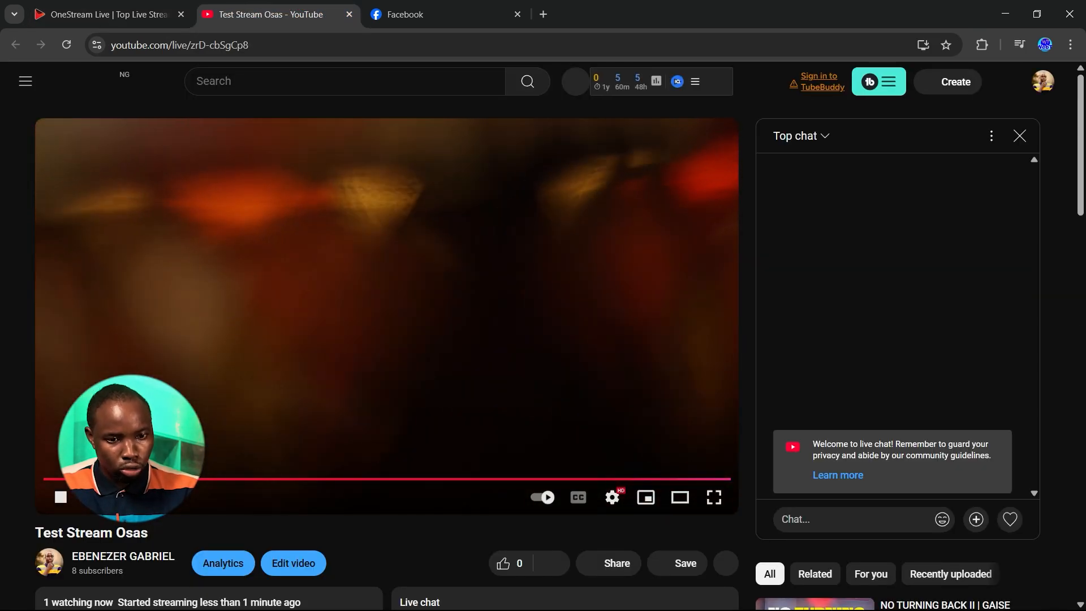
{"action": "left_click", "coordinate": [398, 15]}
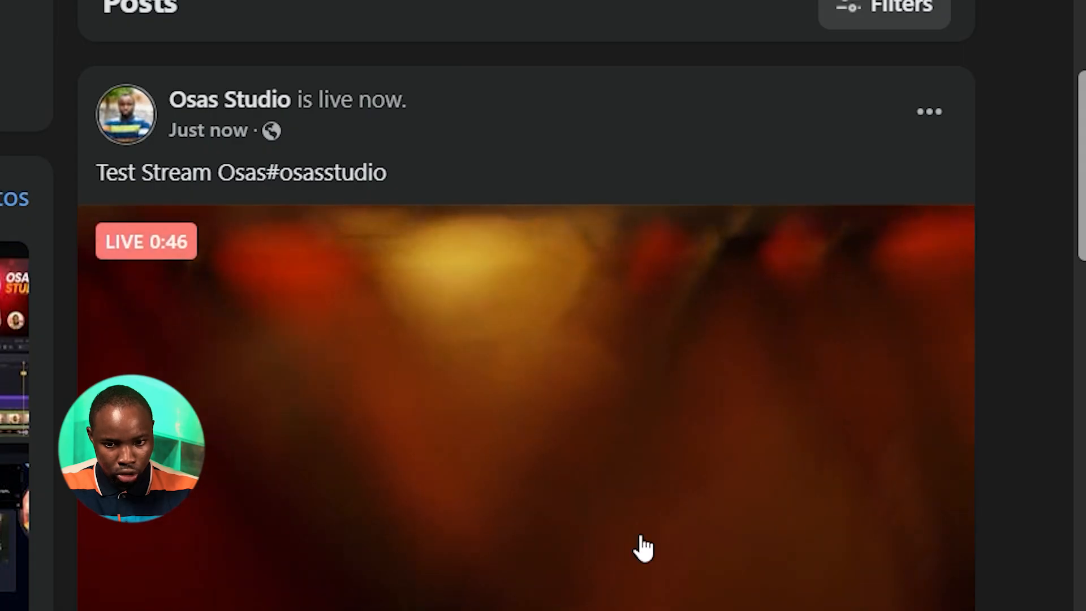